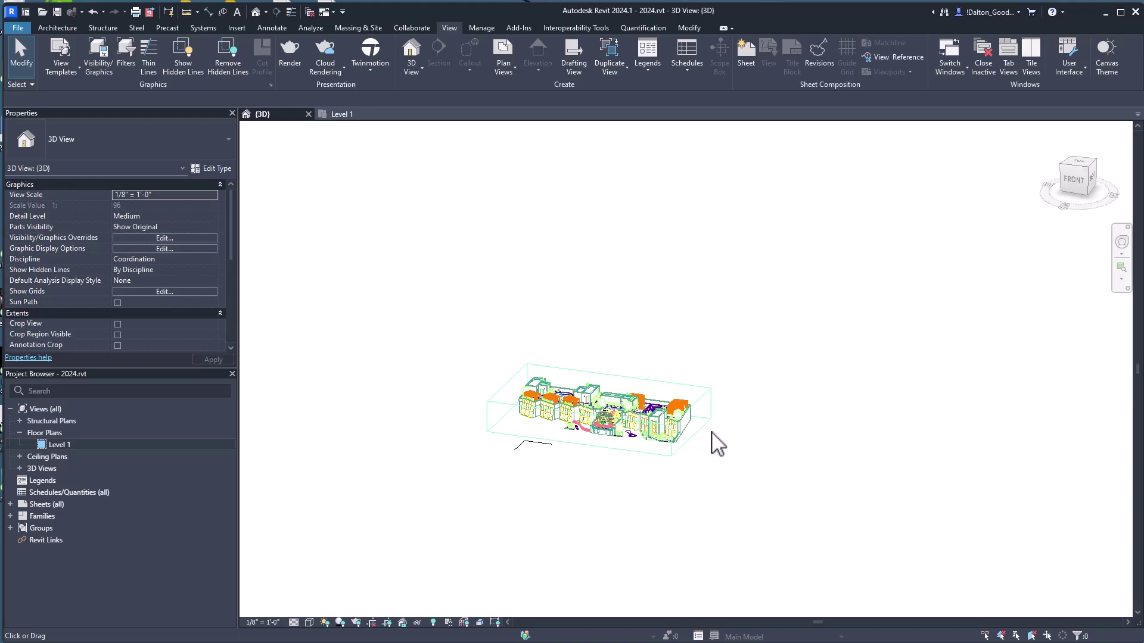
Tilt the 3D view toward top-down, then switch to the Level 1 floor plan
scroll(613, 396, up, 6)
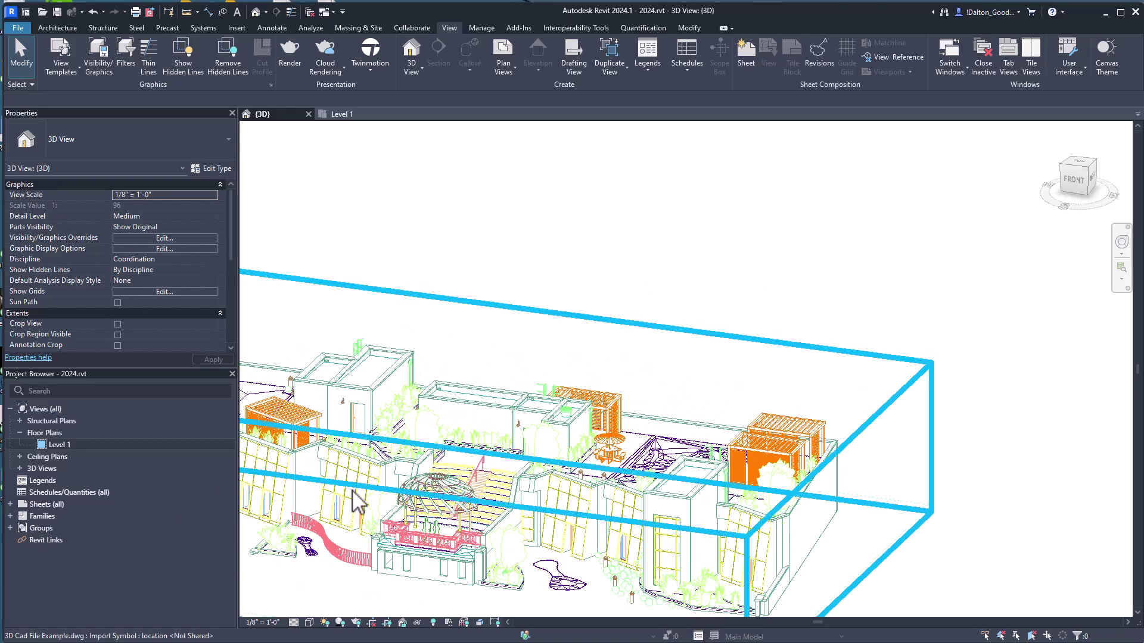
scroll(685, 383, down, 5)
shift+middle_drag(613, 358, 720, 453)
scroll(736, 391, down, 3)
middle_drag(735, 391, 735, 536)
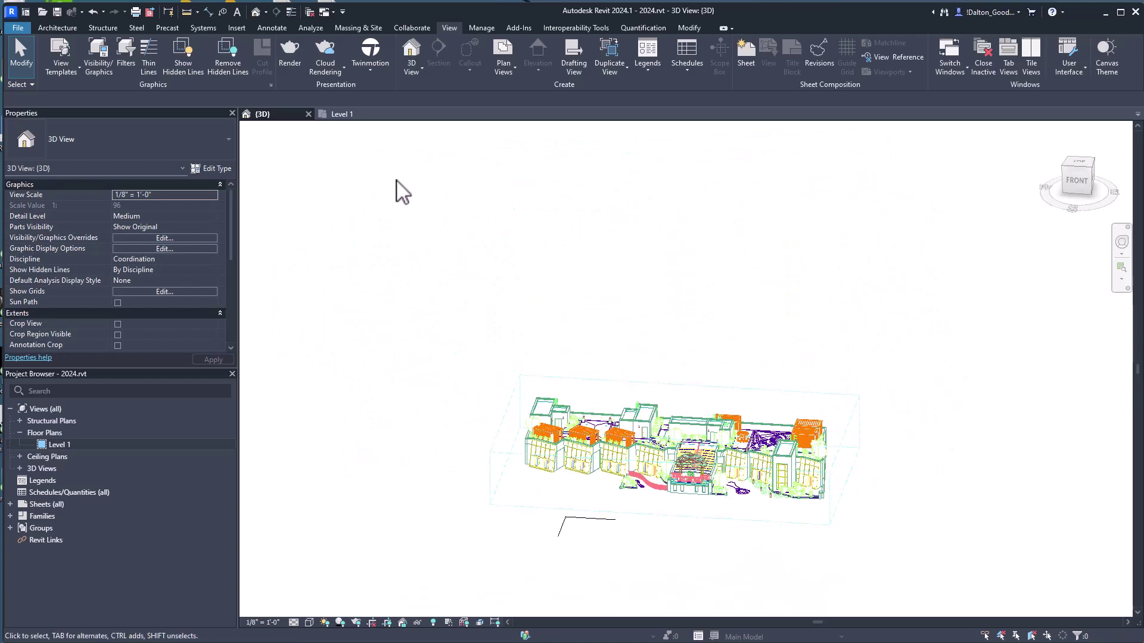
click(345, 114)
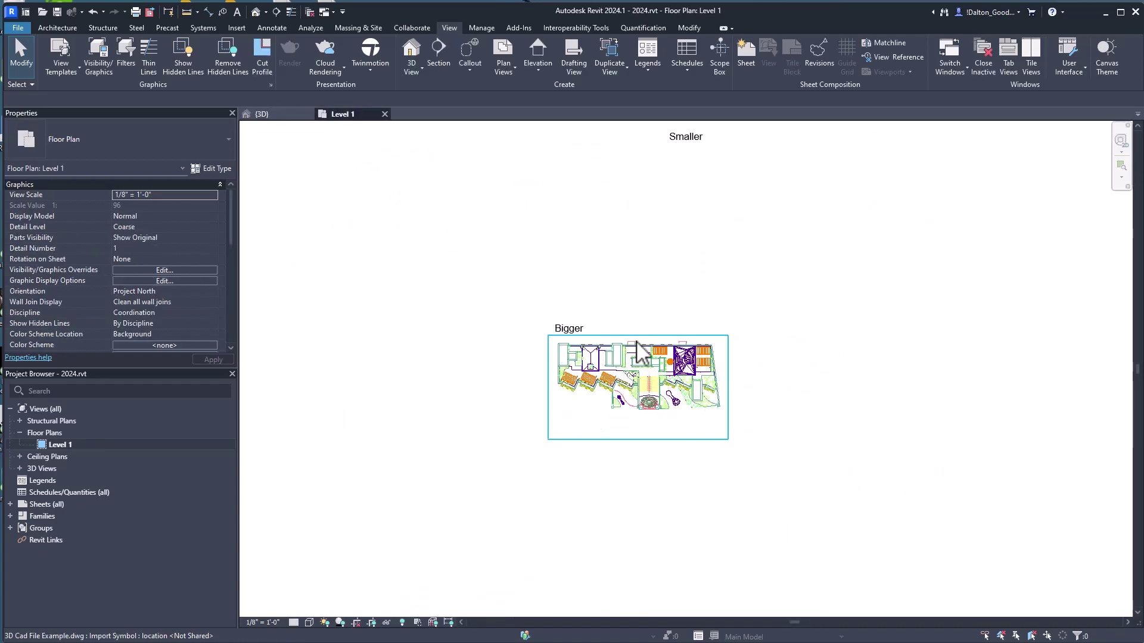
middle_drag(642, 348, 664, 416)
Delete the Smaller and Bigger text notes and move the CAD import upward
click(700, 246)
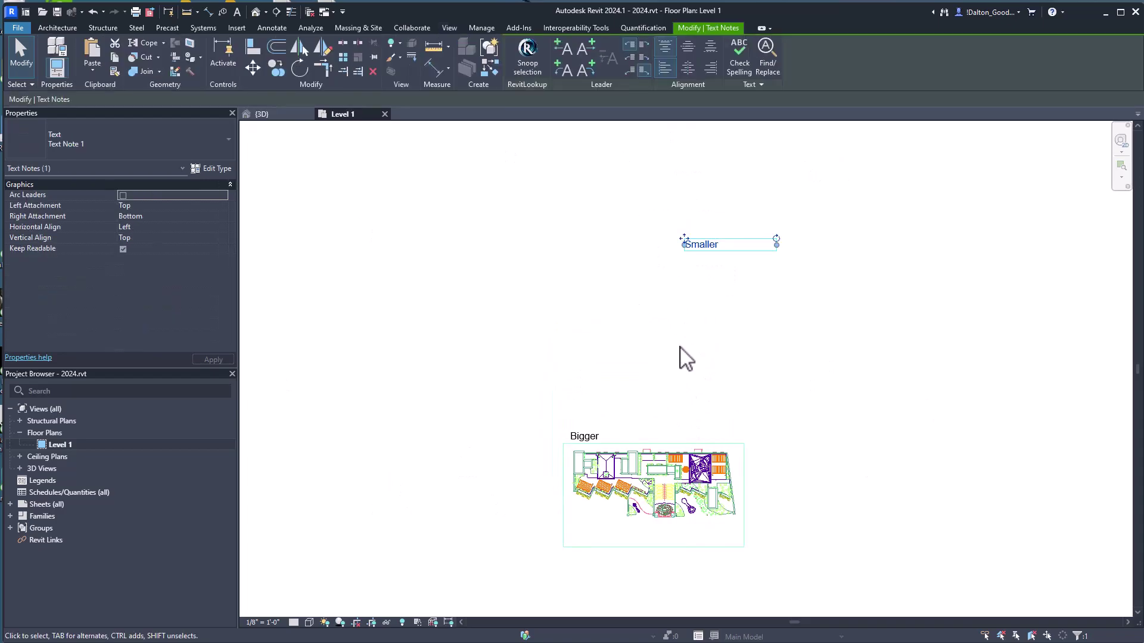
key(Delete)
click(587, 436)
key(Delete)
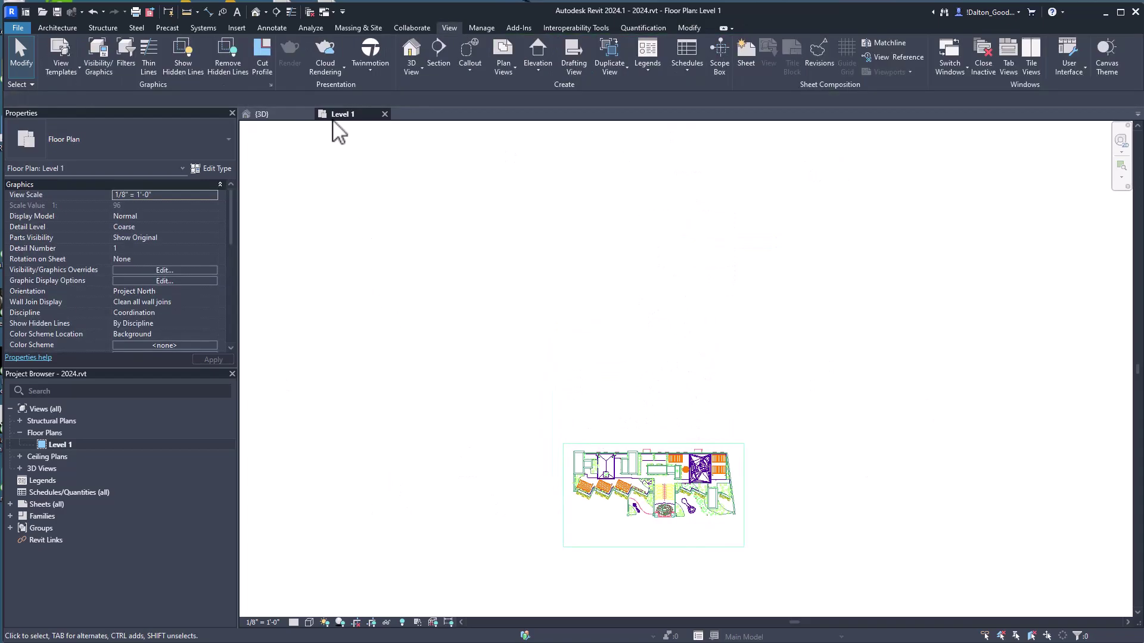
drag(685, 511, 703, 358)
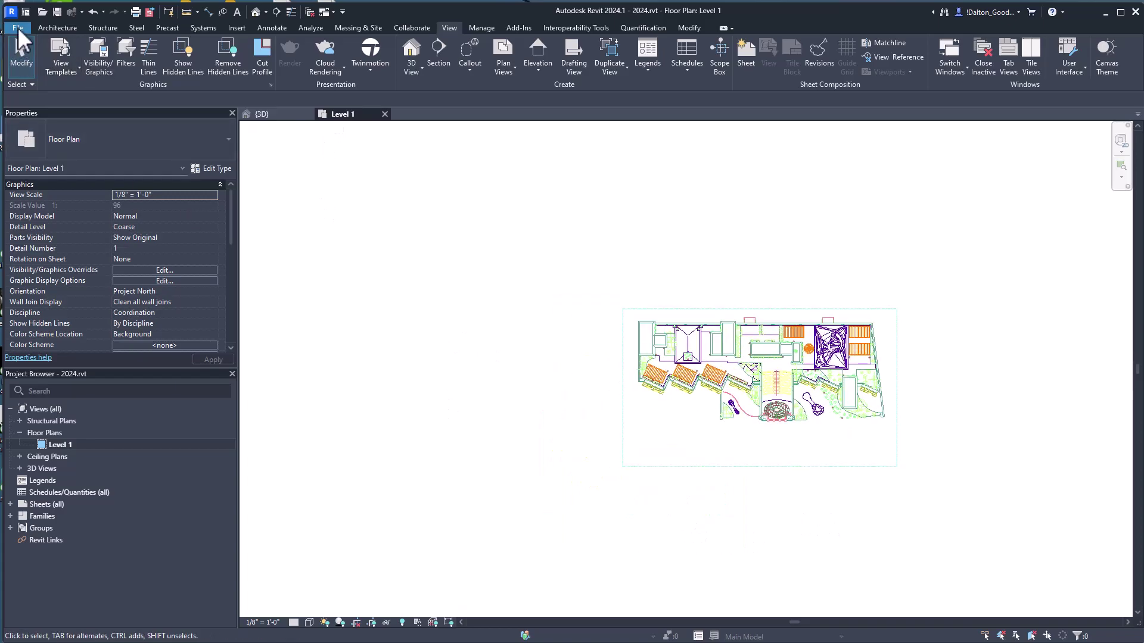
Start a DWG export of the Level 1 plan and dismiss the project-not-saved reminder
click(18, 28)
mouse_move(52, 212)
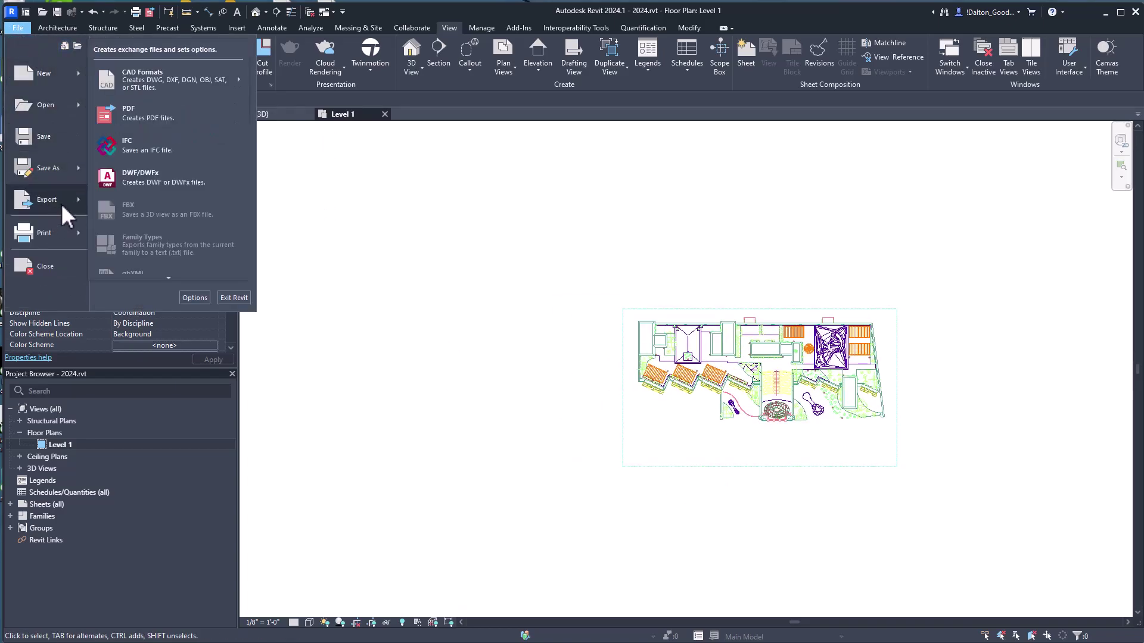
mouse_move(174, 75)
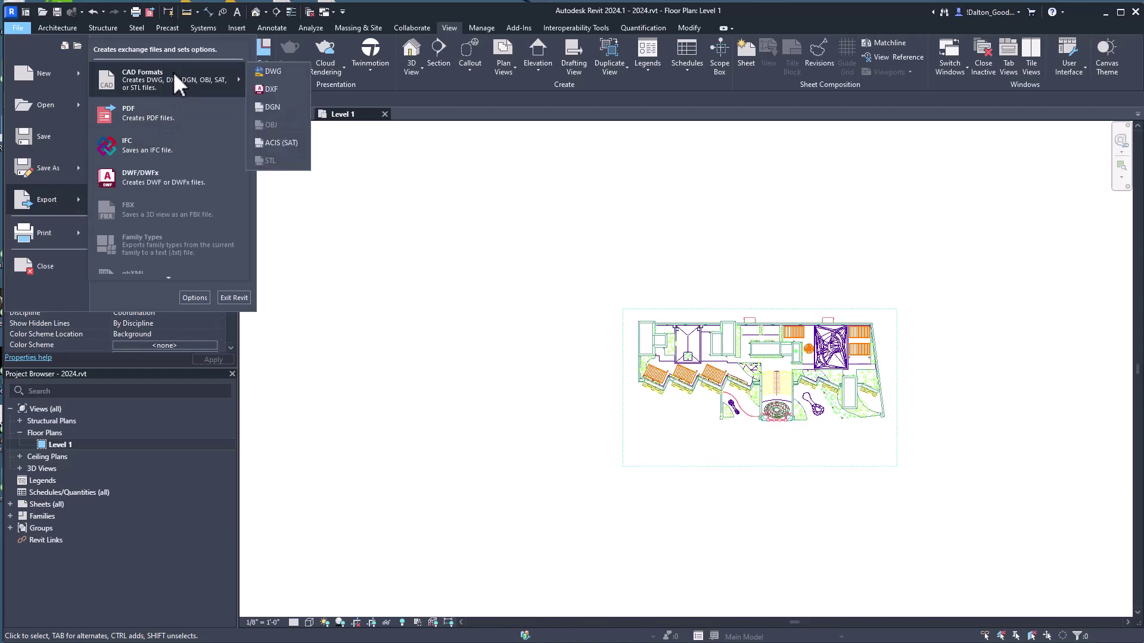
click(268, 72)
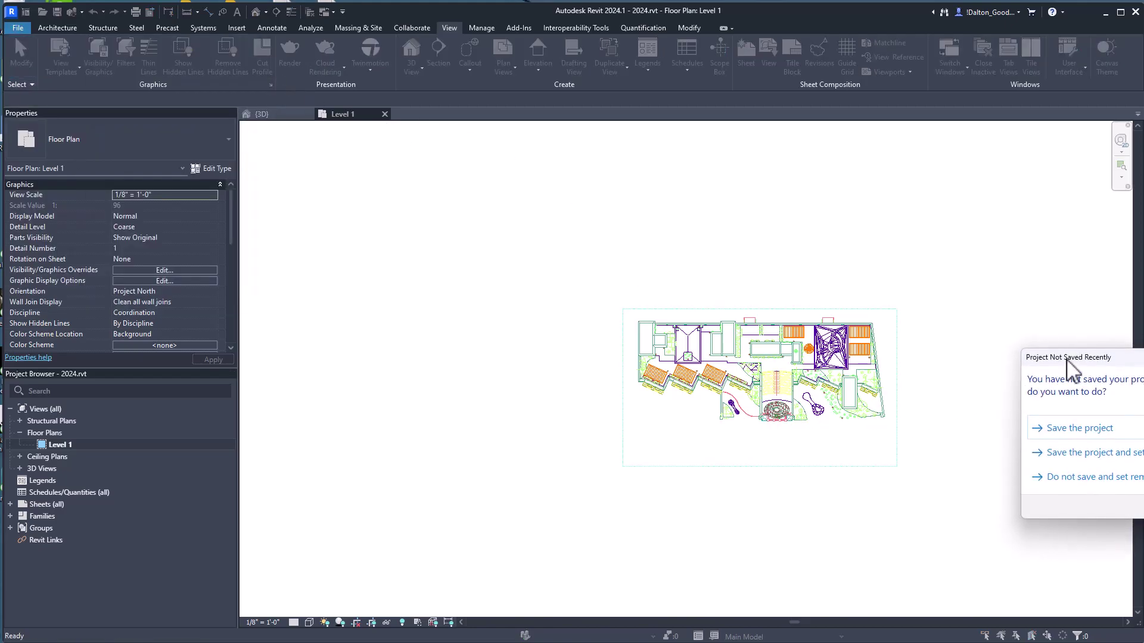
click(866, 314)
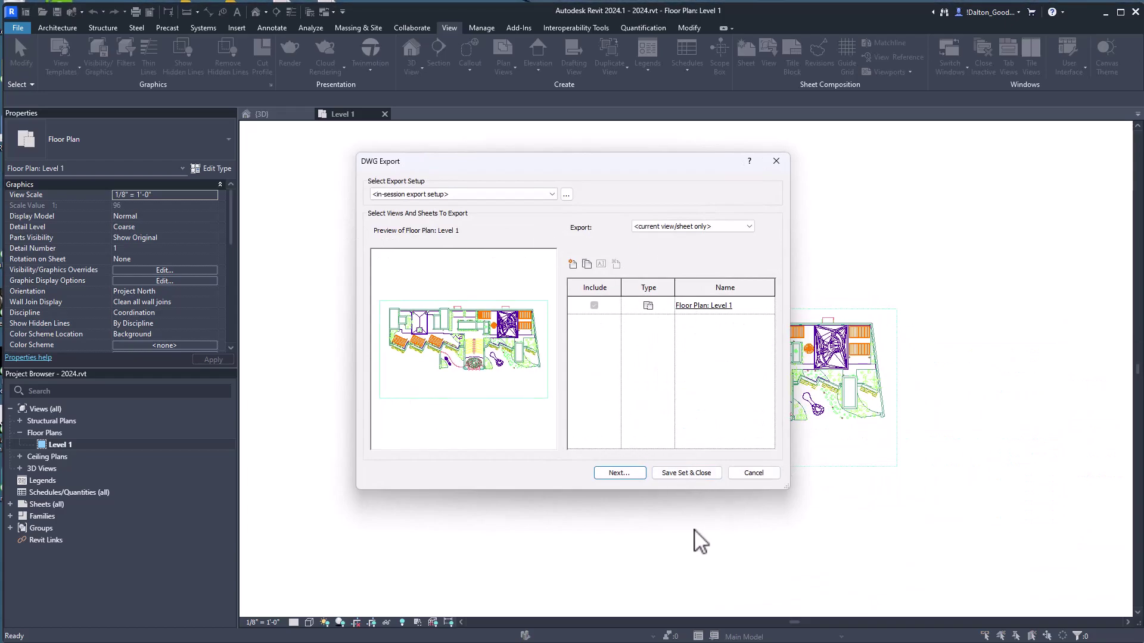
Disable exporting views and links as external references; name the file '3D CAD File Export from Revit.dwg'
click(612, 473)
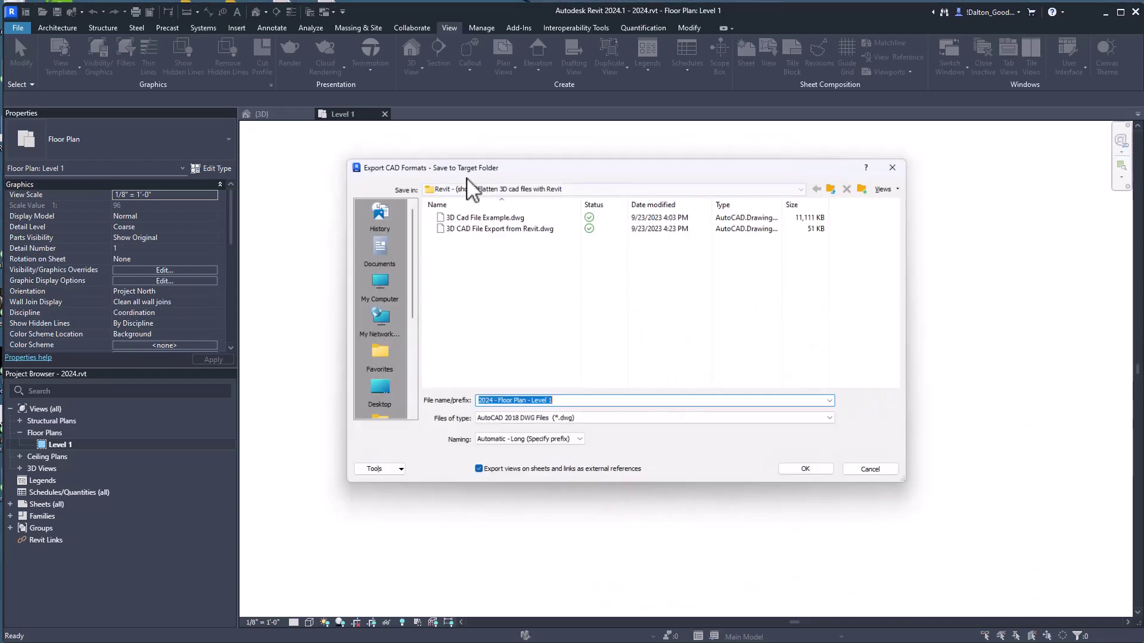
drag(582, 173, 558, 137)
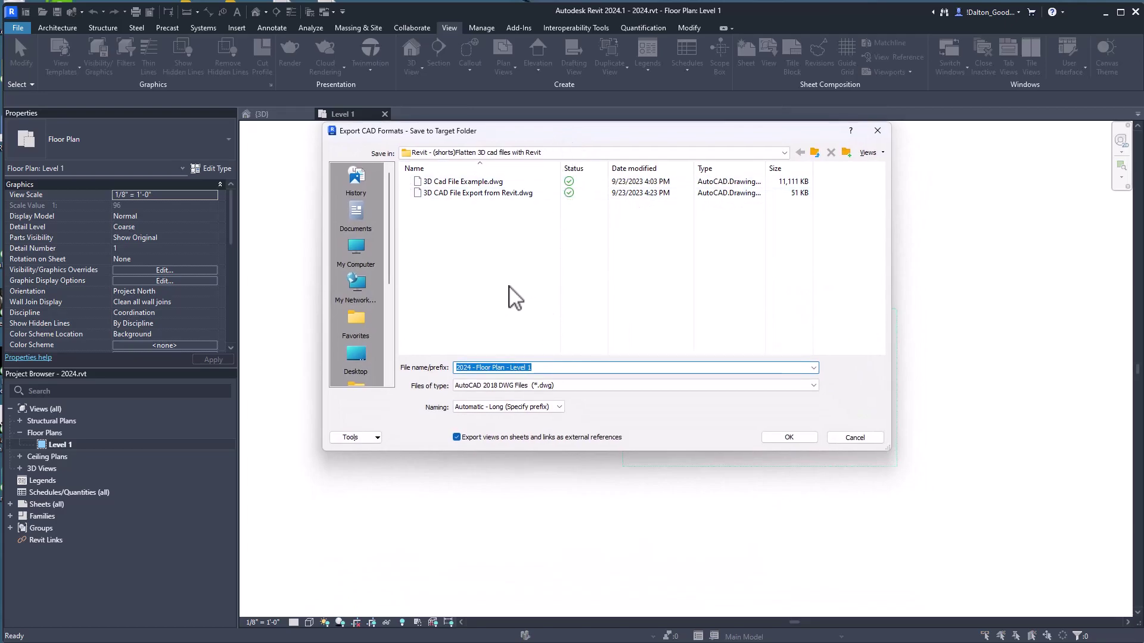
click(456, 437)
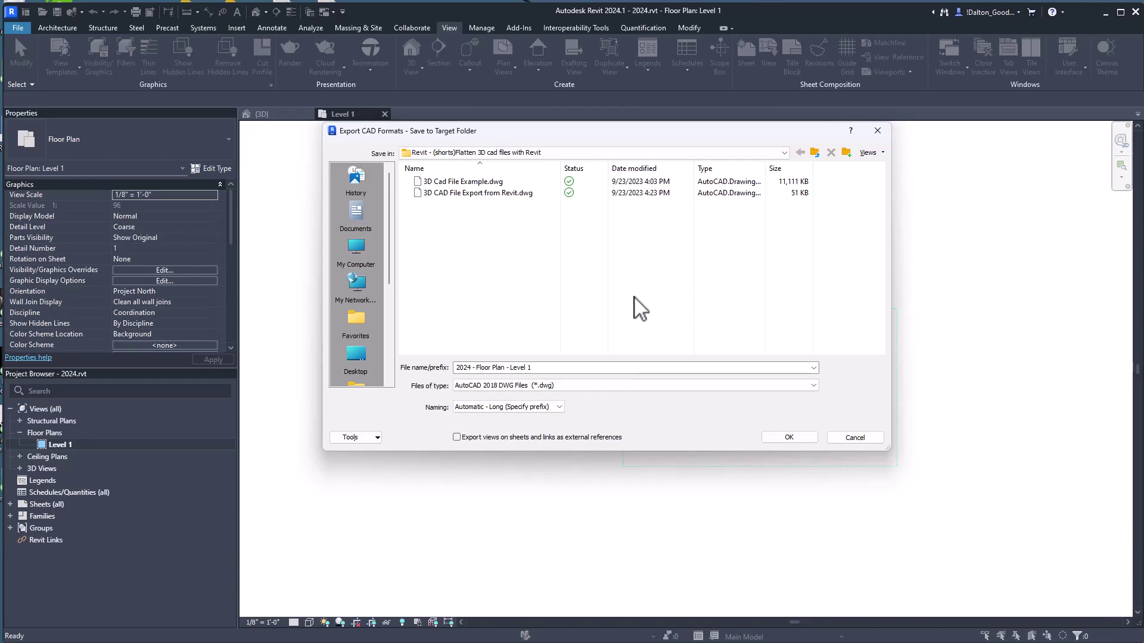
click(464, 193)
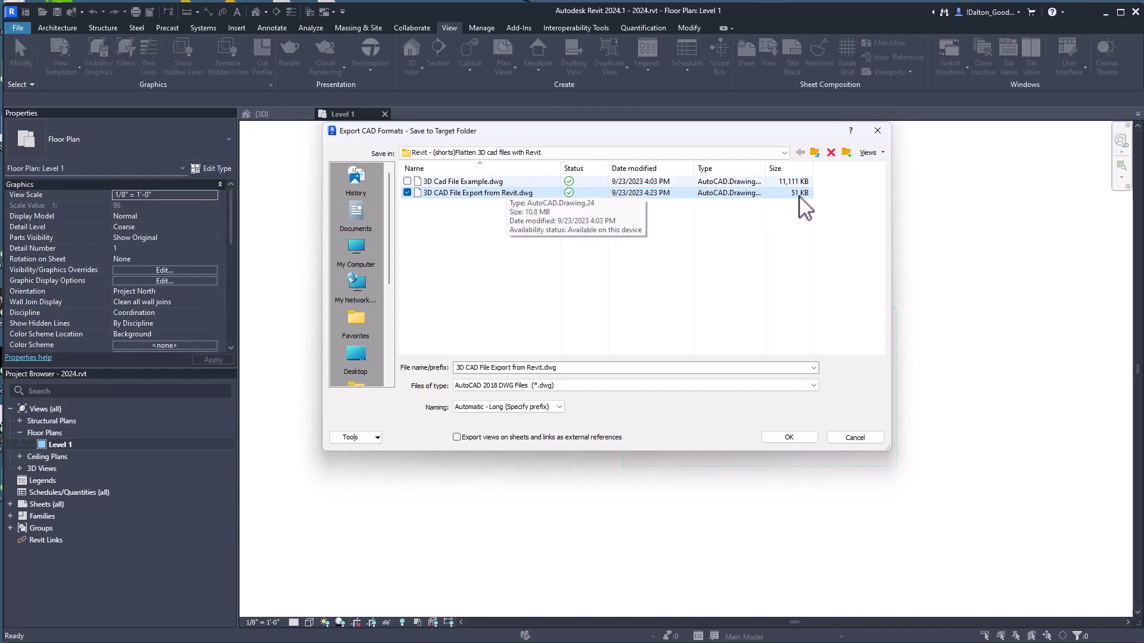
click(483, 182)
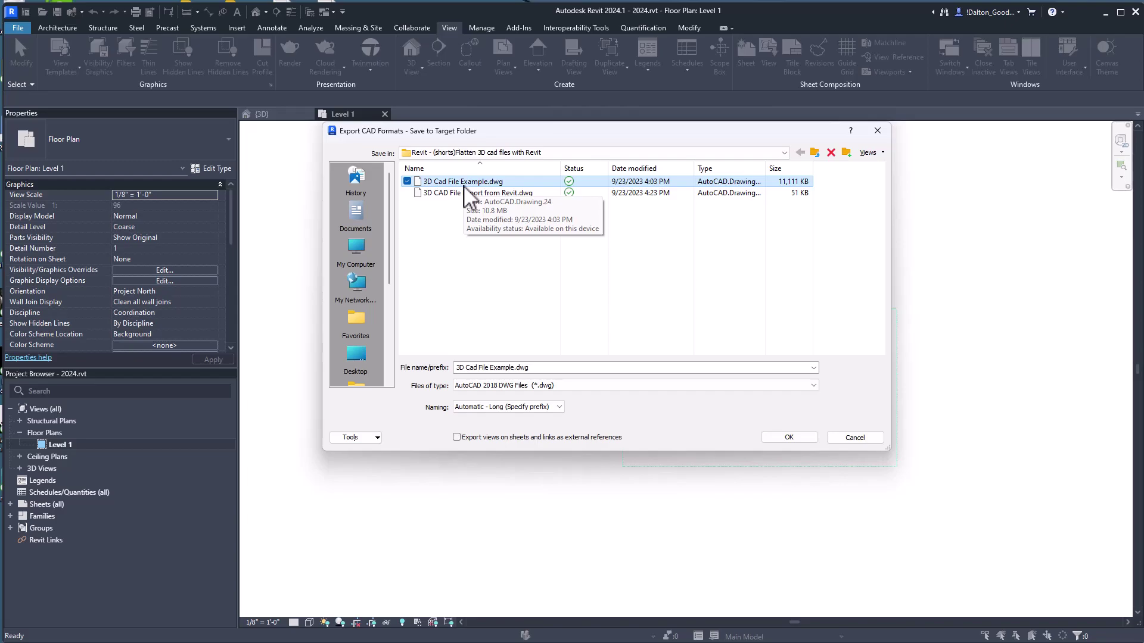
click(407, 193)
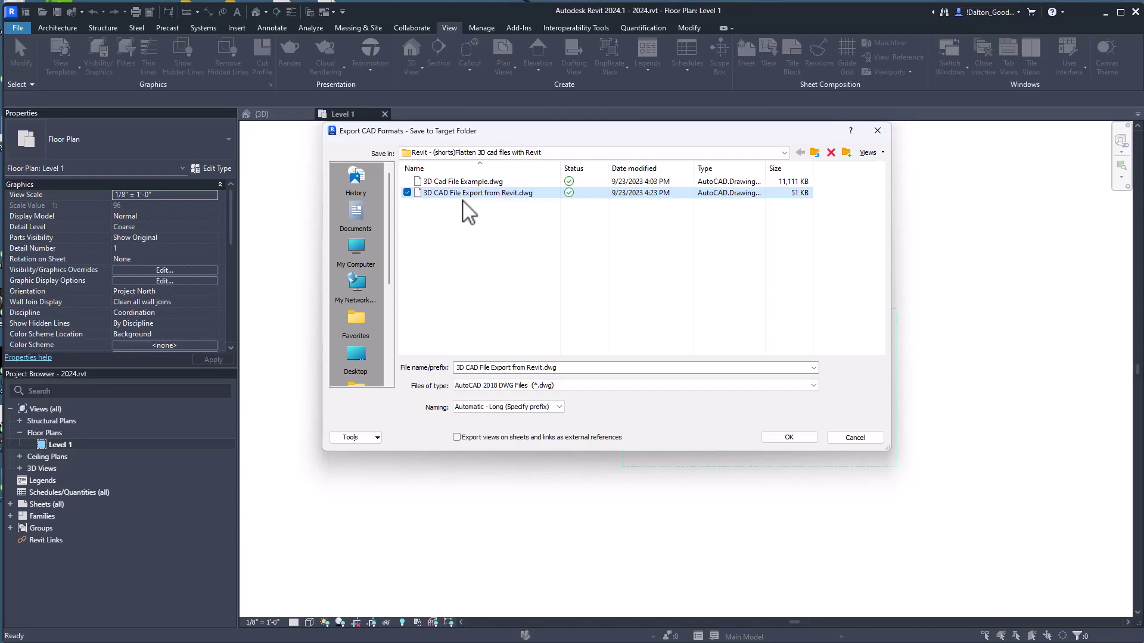
Export the floor plan as AutoCAD 2018 DWG with Automatic - Short naming (FloorPlan-Level1)
click(505, 182)
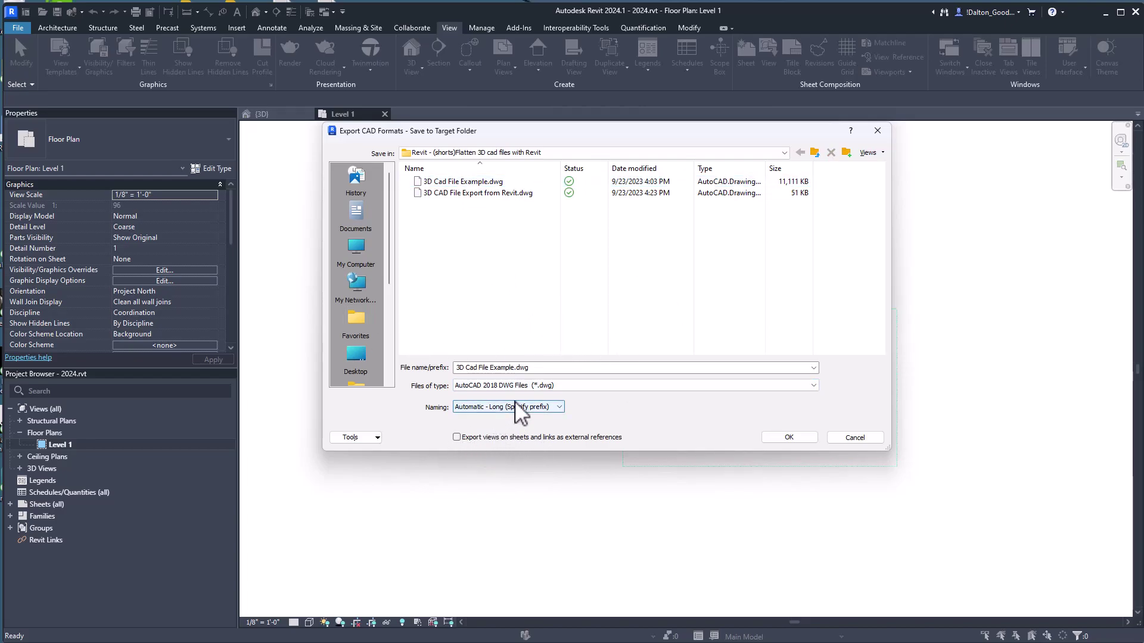
click(509, 386)
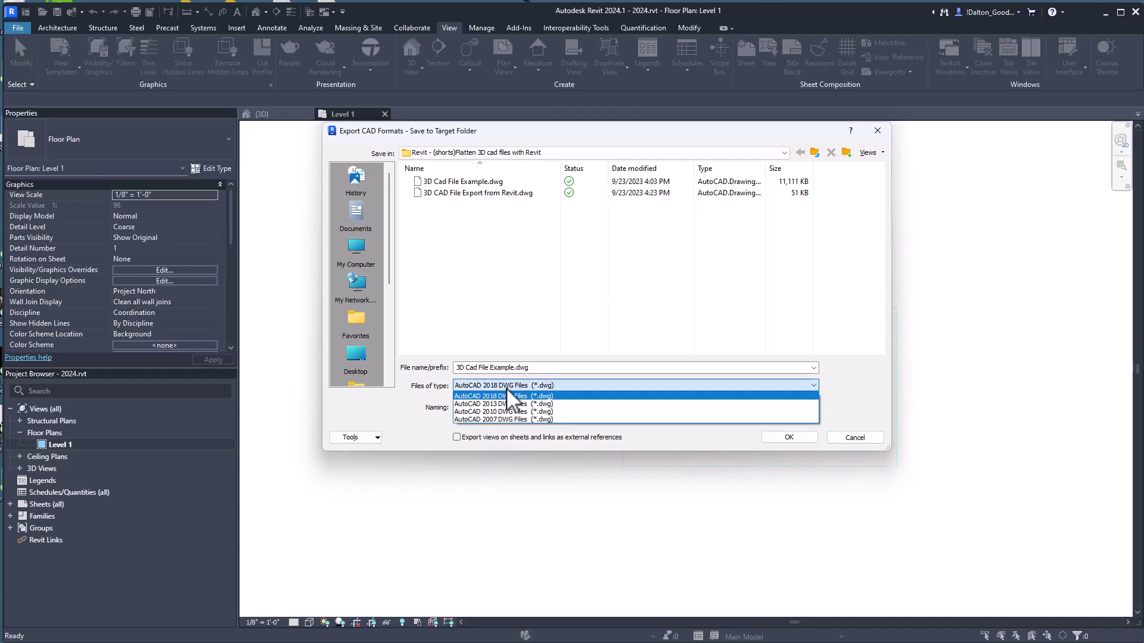
click(506, 387)
click(518, 408)
click(490, 423)
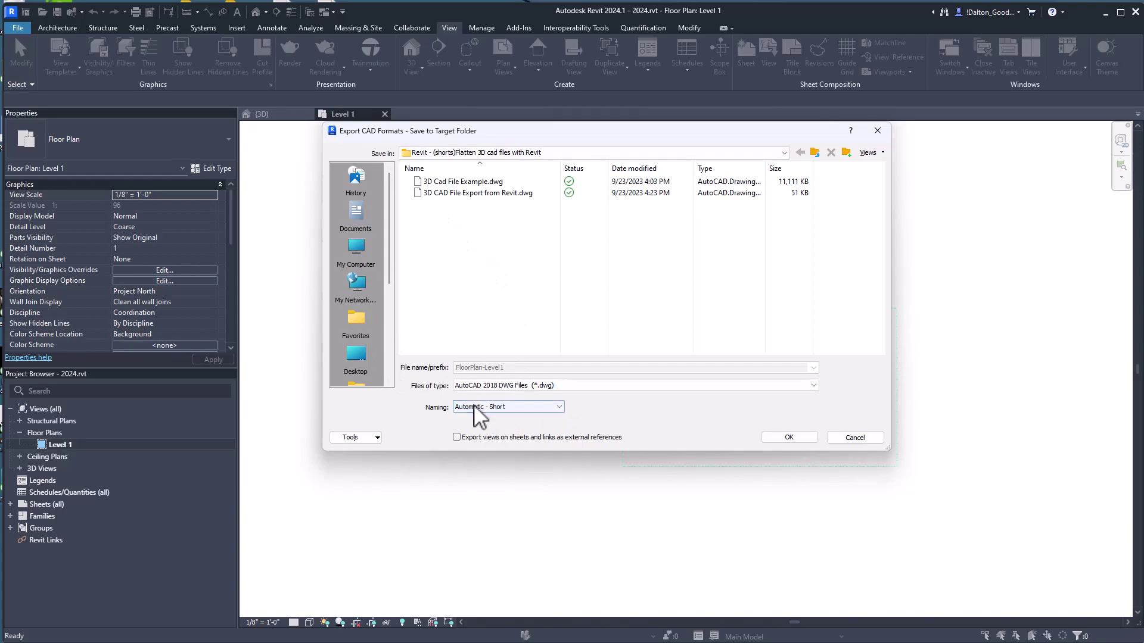
click(775, 439)
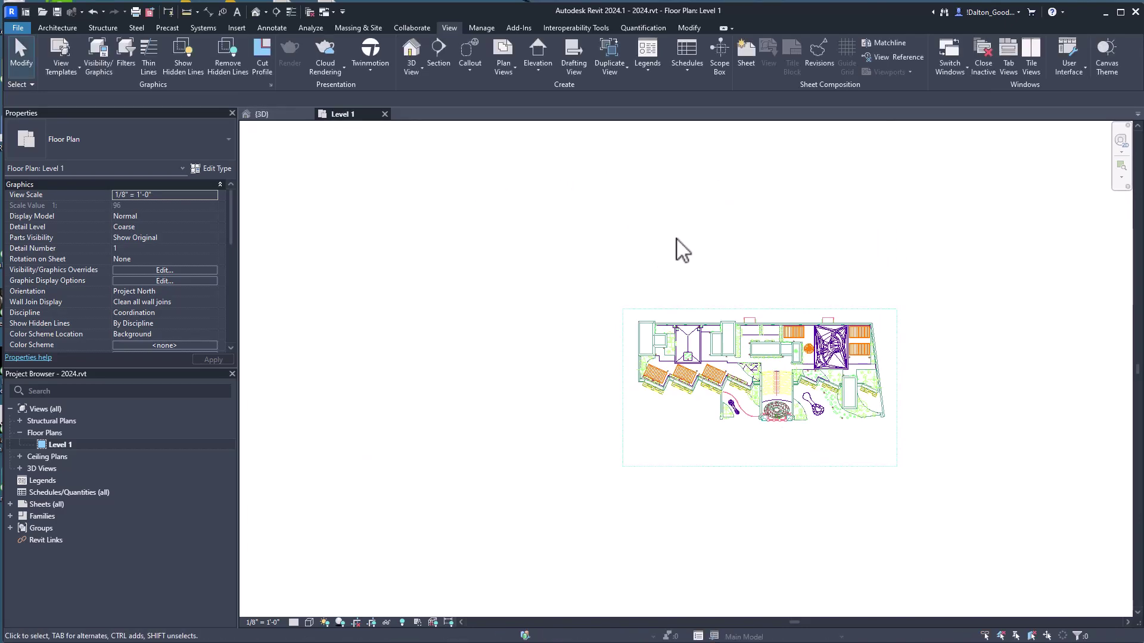
In the {3D} view, link FloorPlan-Level1.dwg into the project through Manage Links
middle_drag(856, 248, 782, 328)
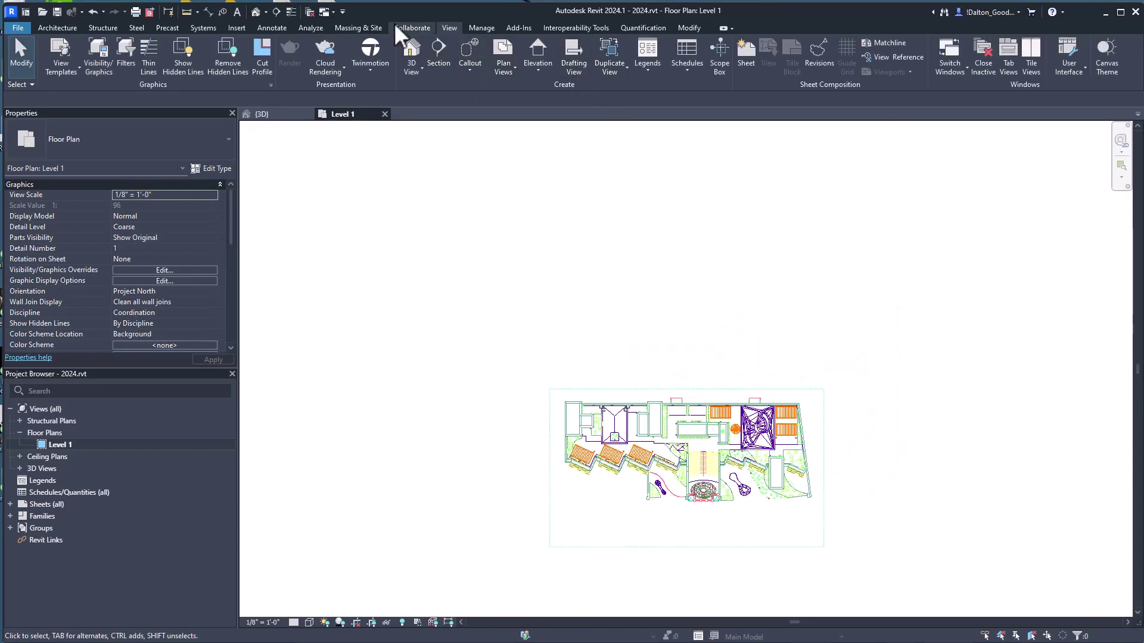
click(262, 113)
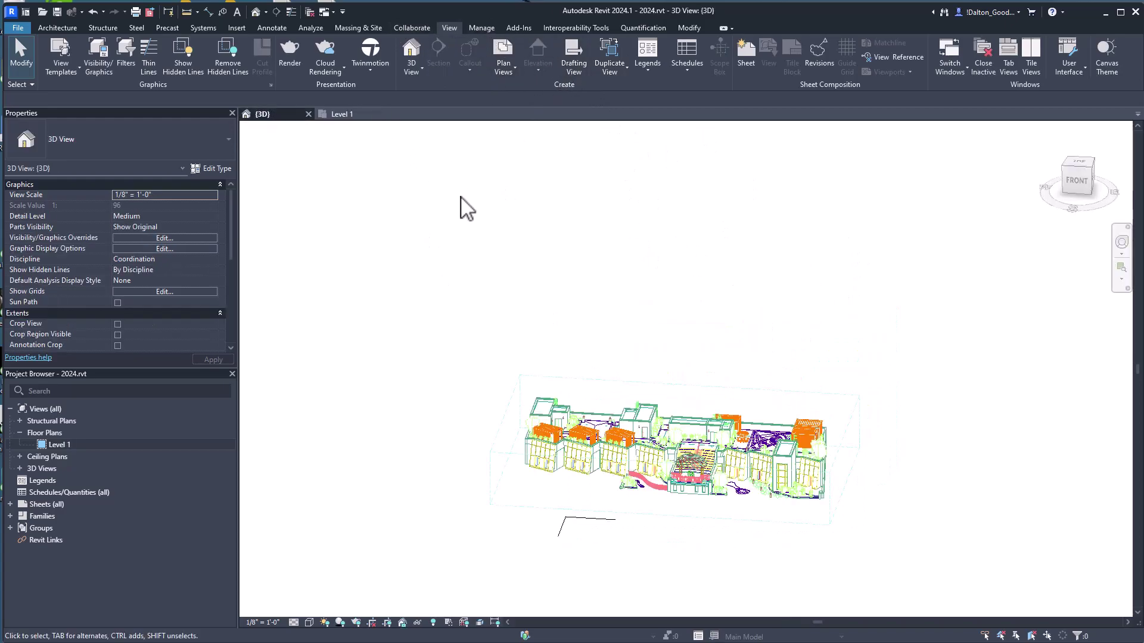
shift+middle_drag(619, 290, 658, 334)
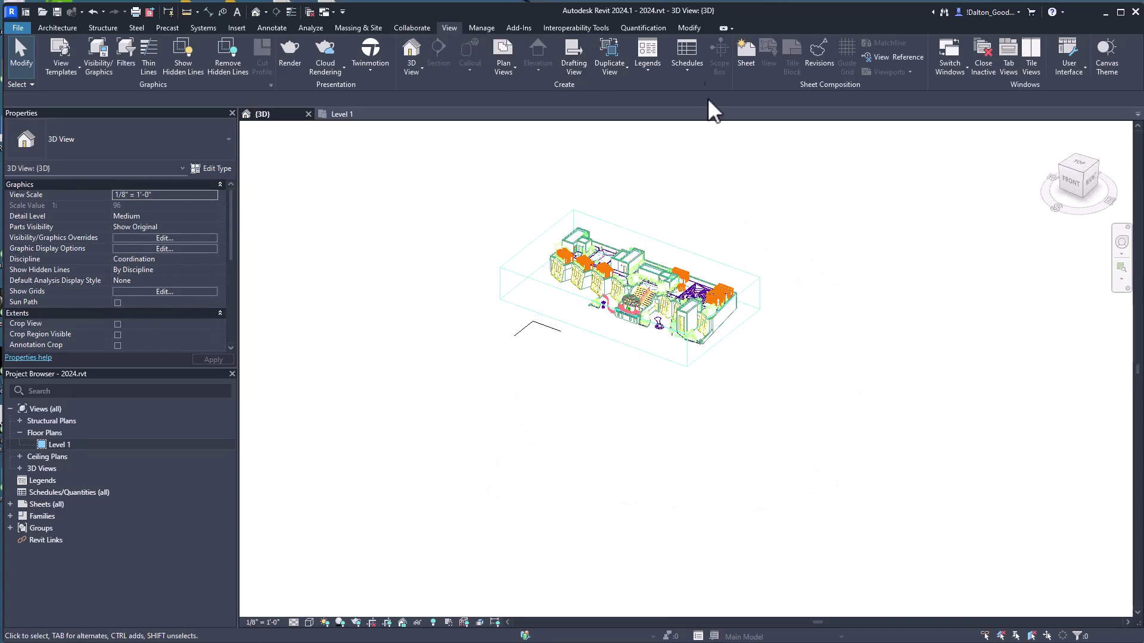
click(470, 29)
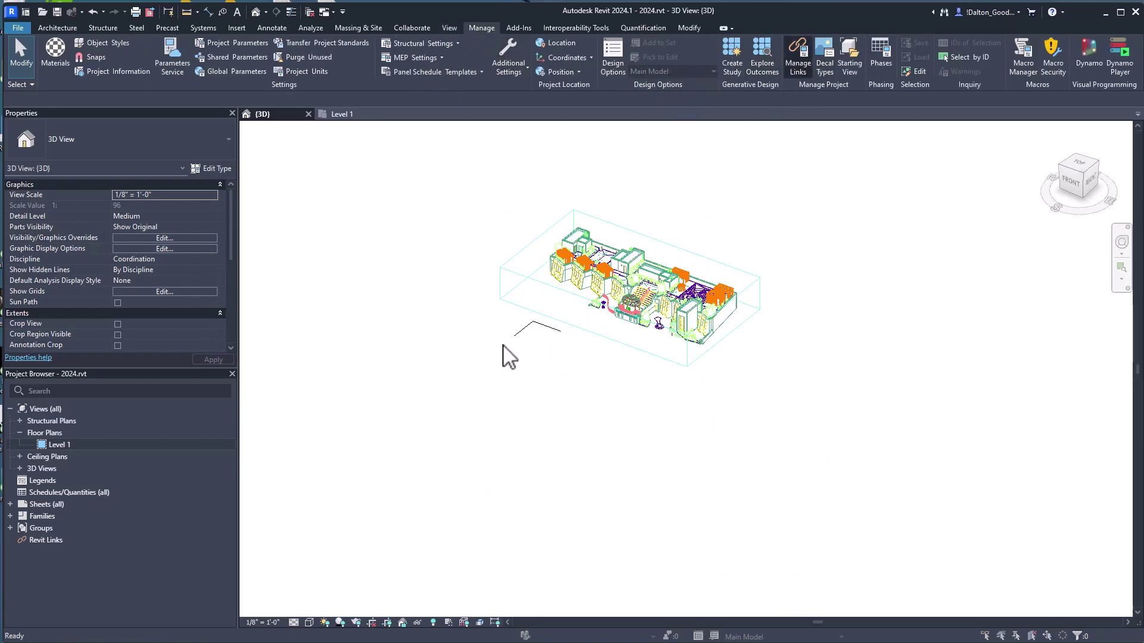
click(538, 201)
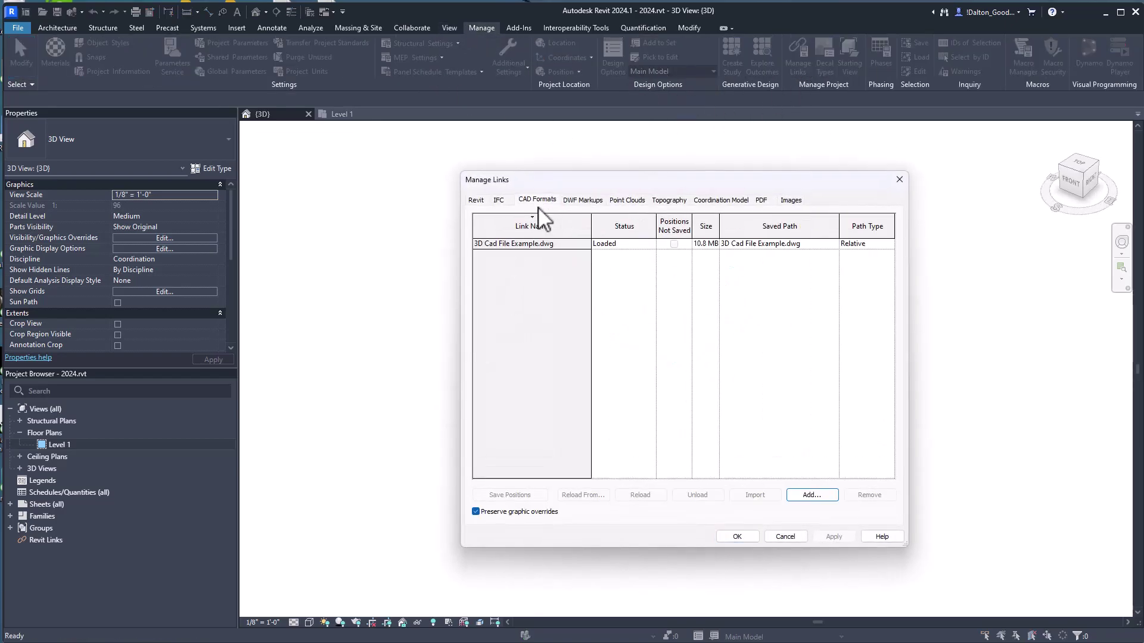
click(813, 495)
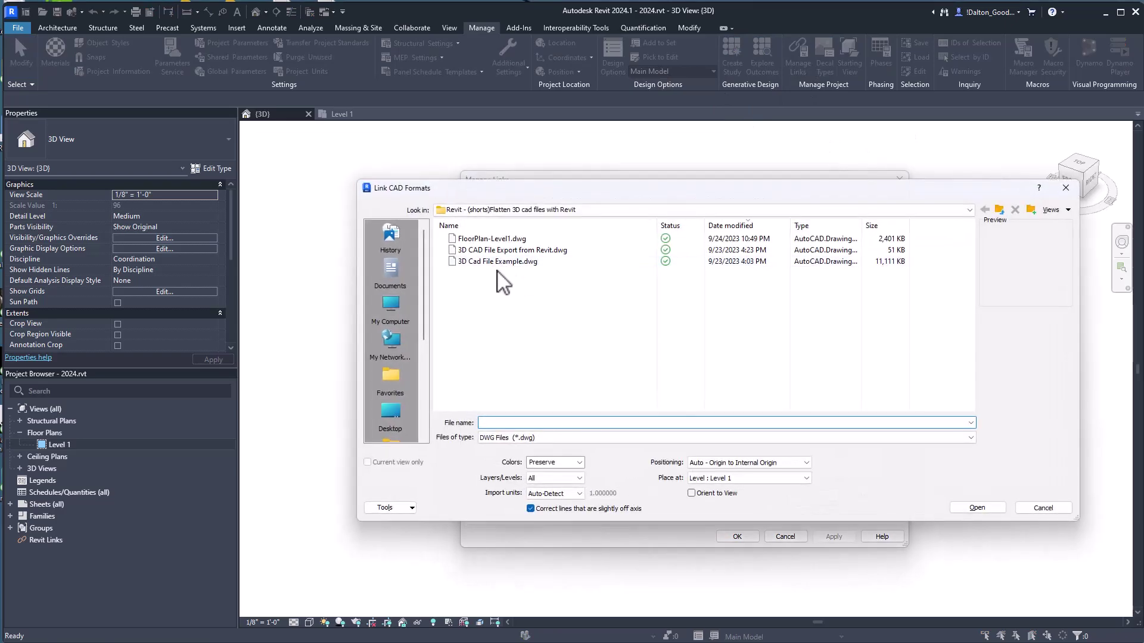
click(494, 239)
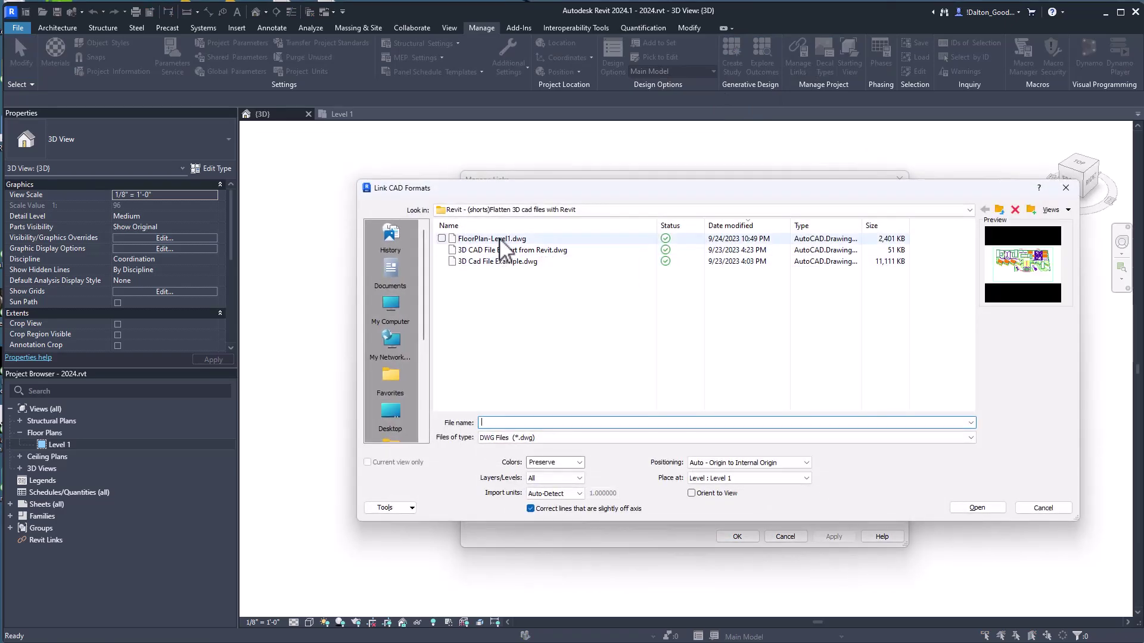
click(982, 513)
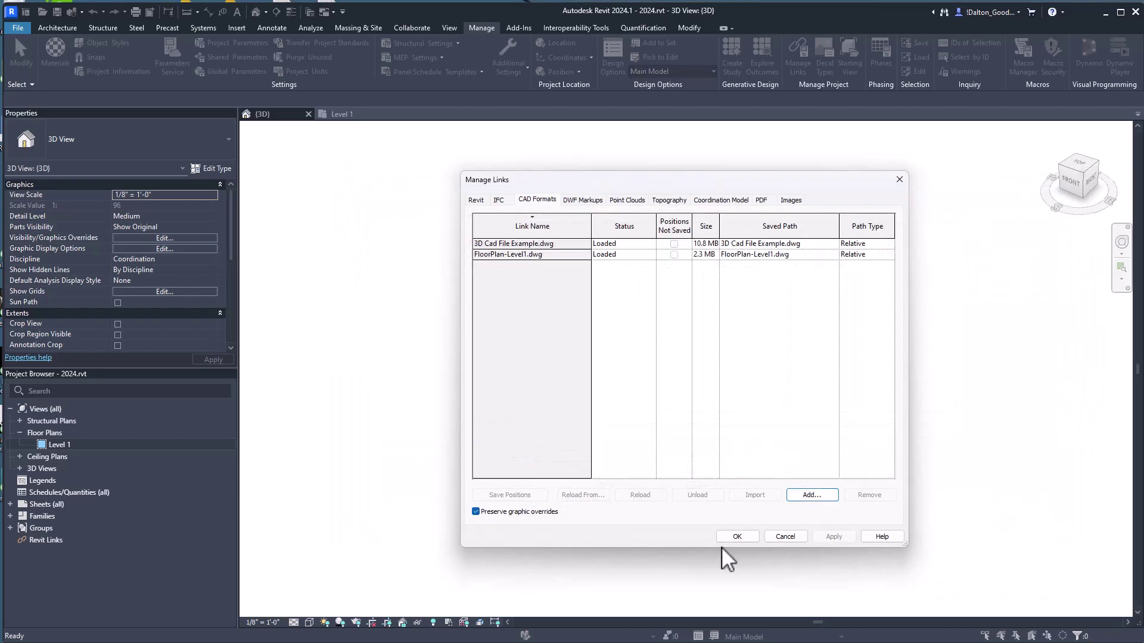
click(734, 536)
Move the 3D Cad File Example import up and right beside the flat floor plan
scroll(646, 399, up, 5)
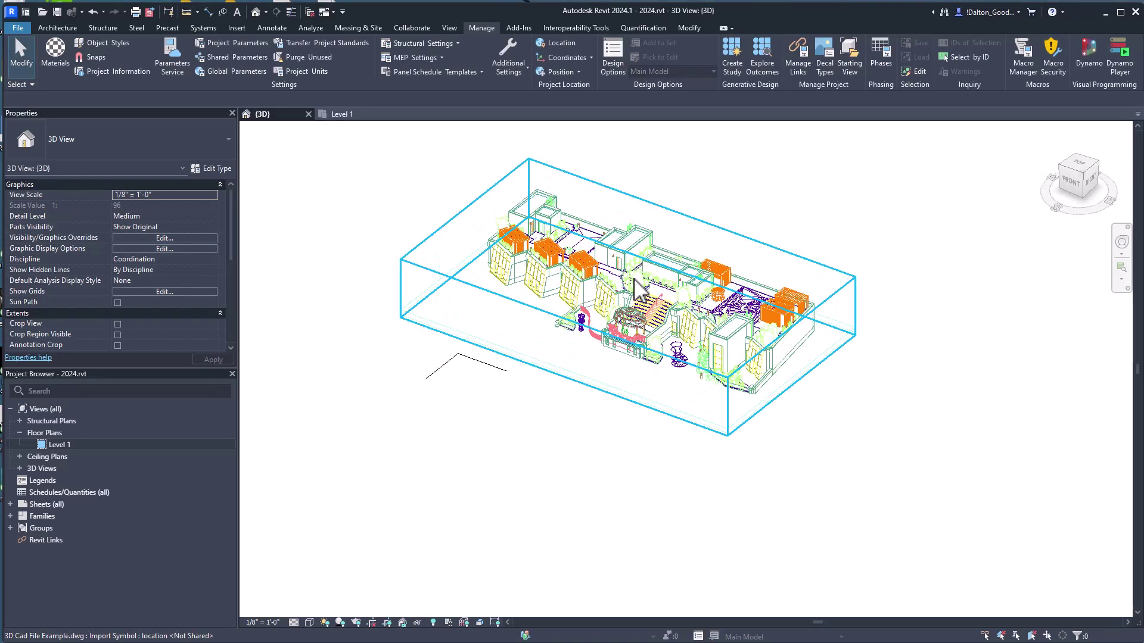
click(625, 387)
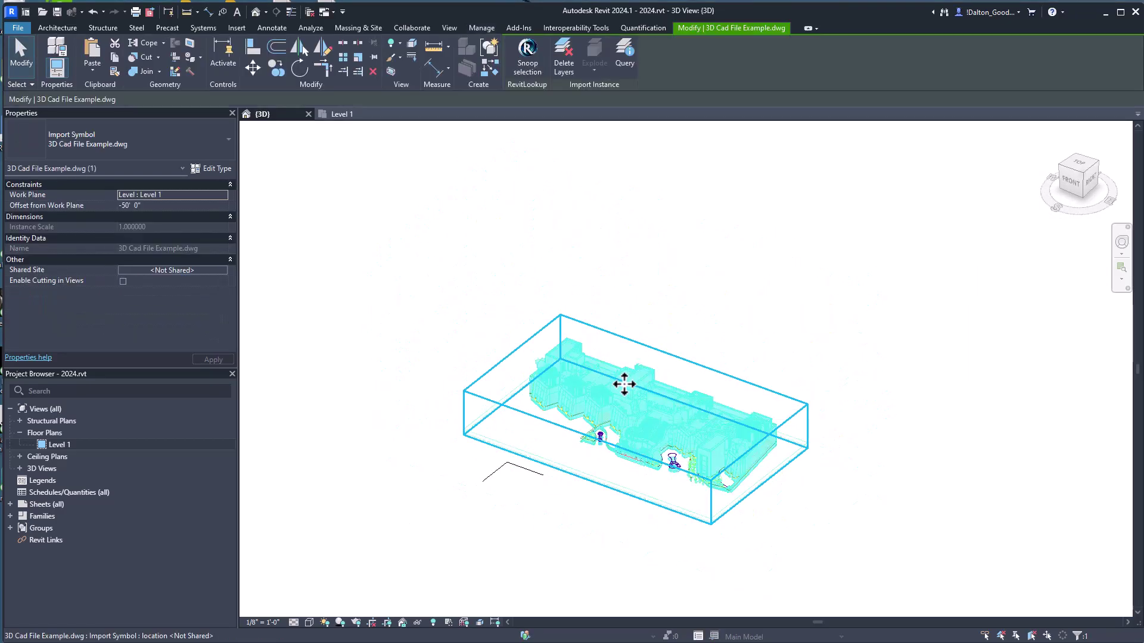
drag(620, 383, 695, 319)
shift+middle_drag(718, 334, 615, 214)
scroll(661, 320, up, 6)
scroll(613, 192, down, 4)
click(617, 215)
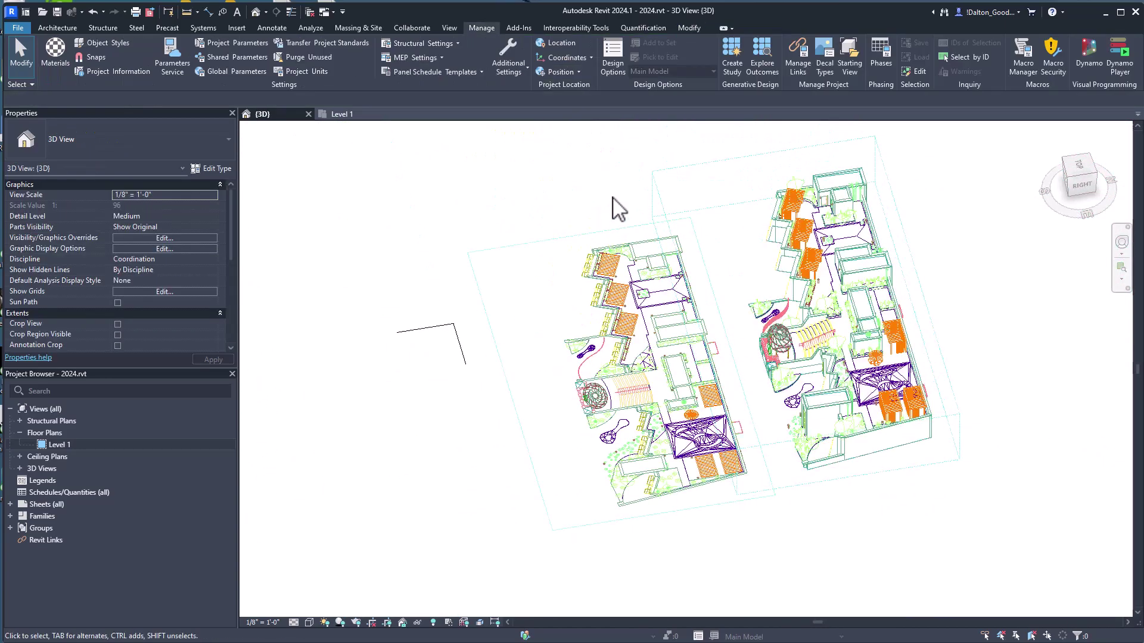
Orbit through side, top-down and isometric angles to compare the 3D model with the plan
shift+middle_drag(821, 370, 937, 381)
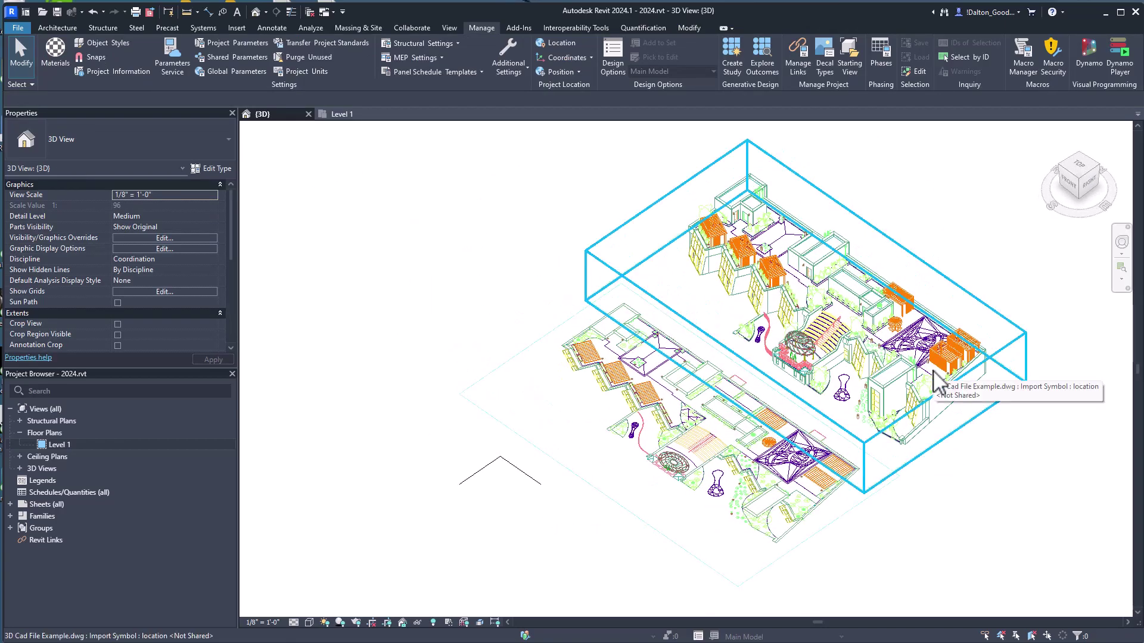
click(933, 344)
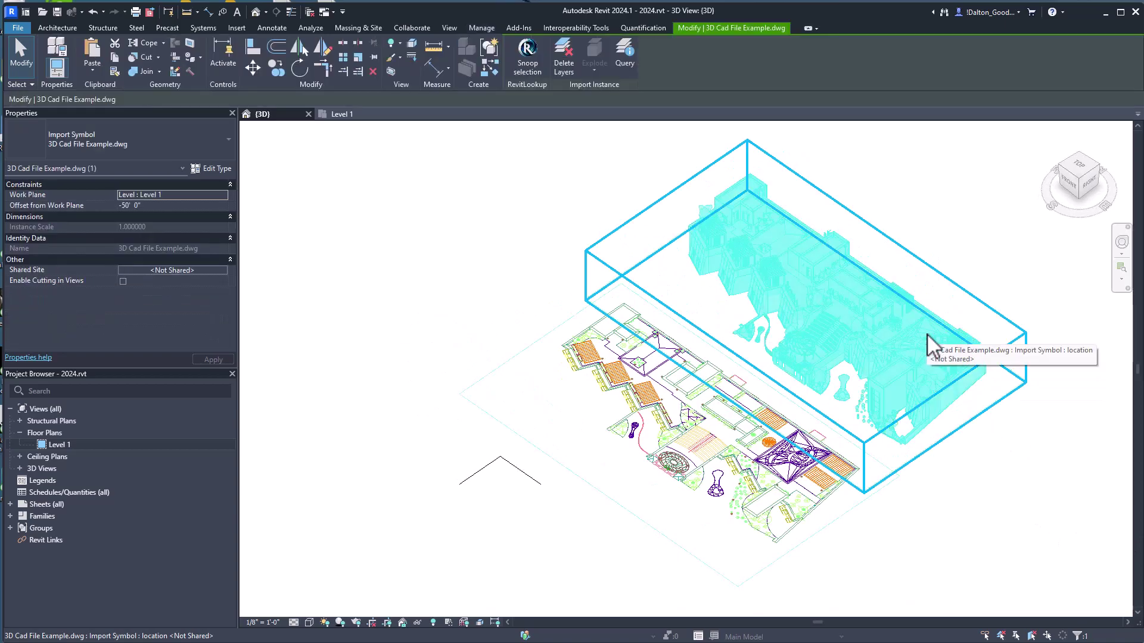
shift+middle_drag(943, 335, 785, 459)
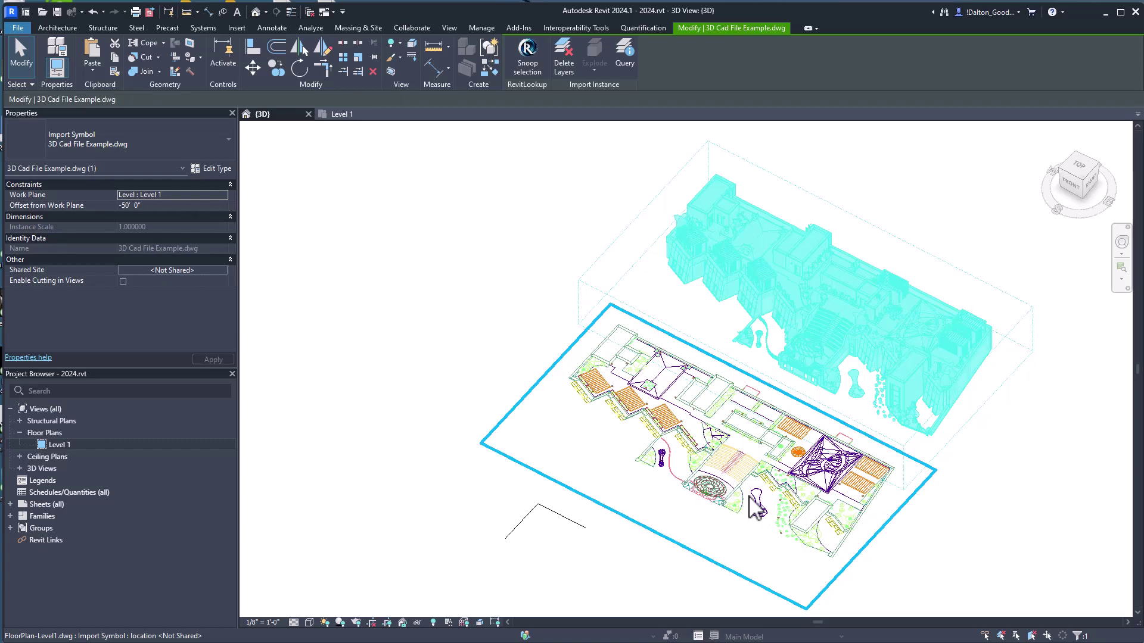
scroll(754, 506, up, 3)
shift+middle_drag(766, 472, 937, 371)
click(690, 473)
click(840, 288)
key(Escape)
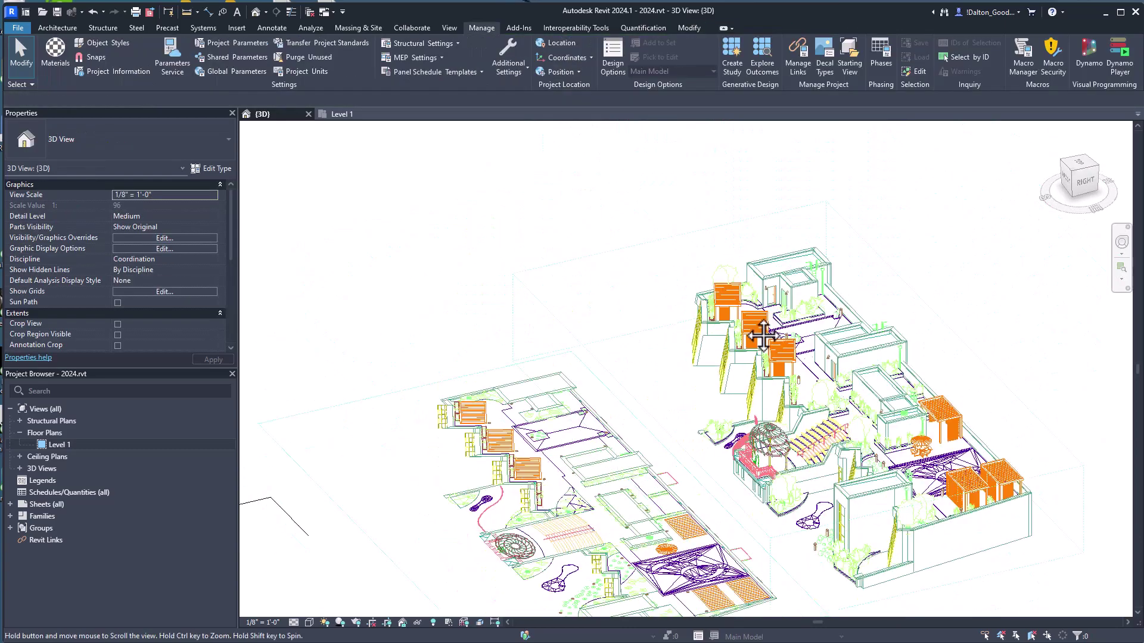
middle_drag(764, 323, 1042, 184)
scroll(613, 420, down, 3)
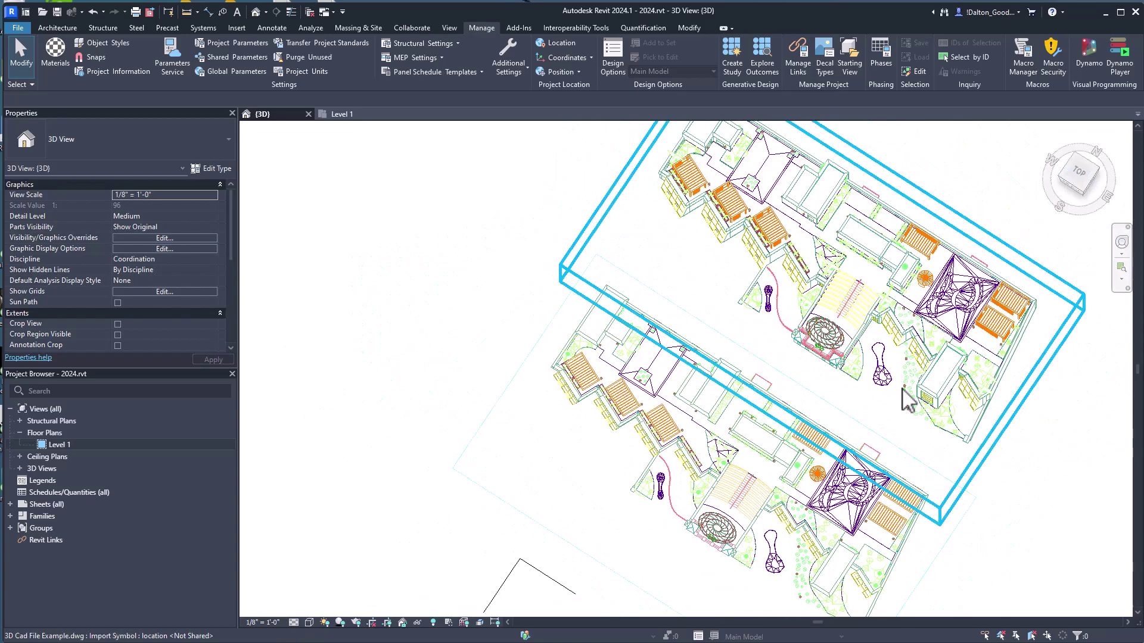
shift+middle_drag(906, 400, 688, 486)
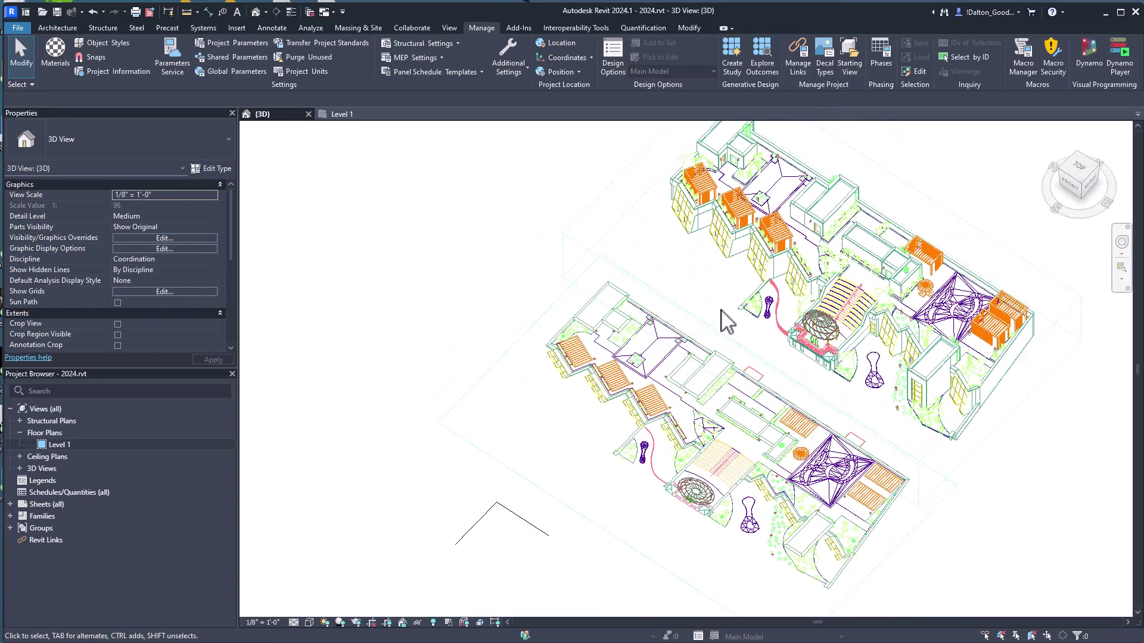